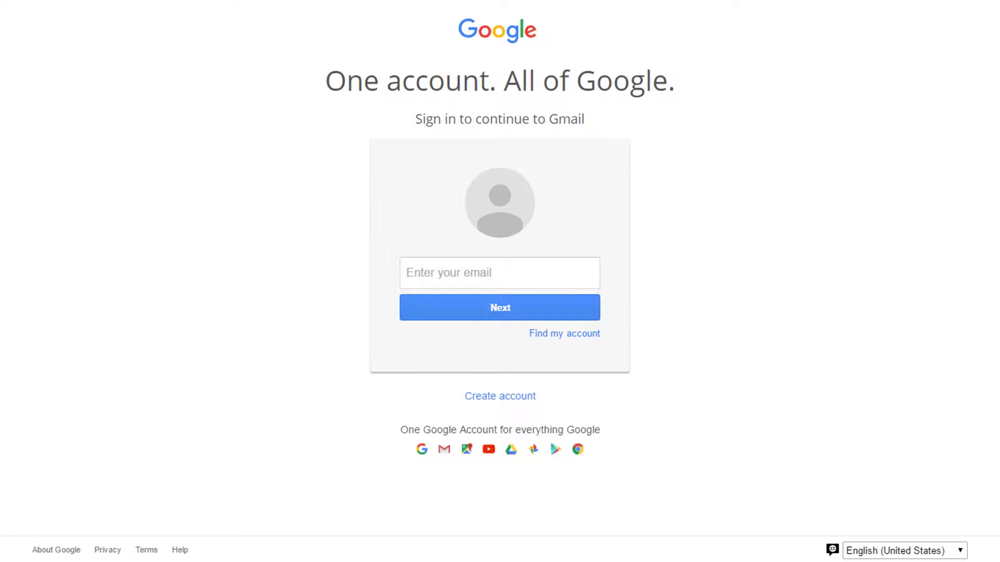
- Sign in to Gmail with the email and password, then bring up the Google account menu
{"action": "key", "text": "Return"}
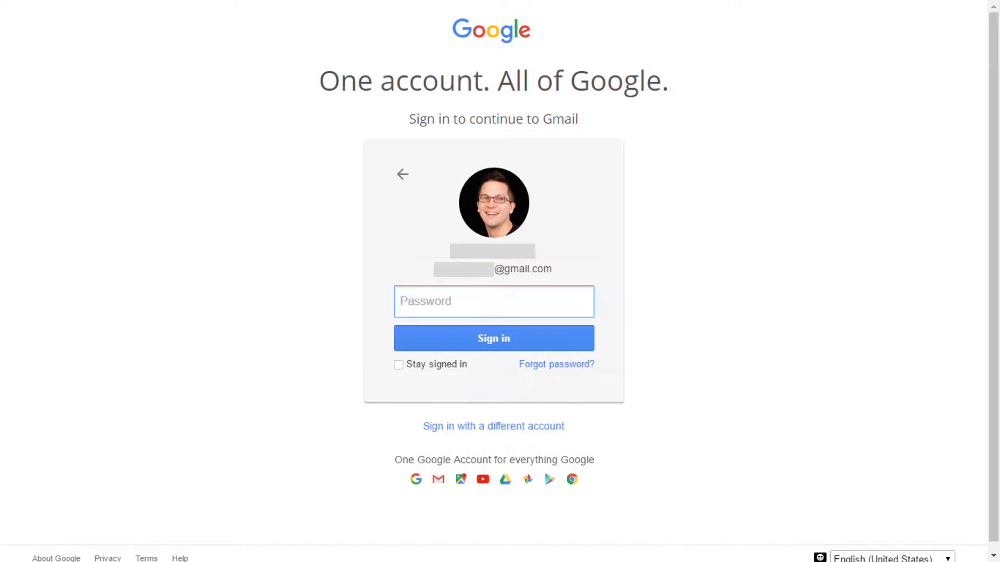
{"action": "type", "text": "••••••••••••••"}
{"action": "key", "text": "Return"}
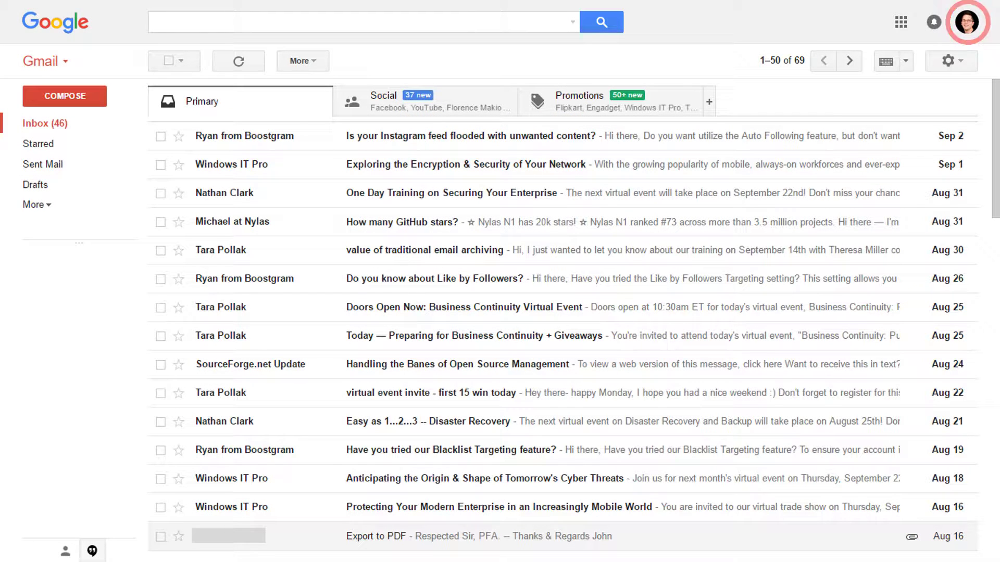
{"action": "left_click", "coordinate": [967, 22]}
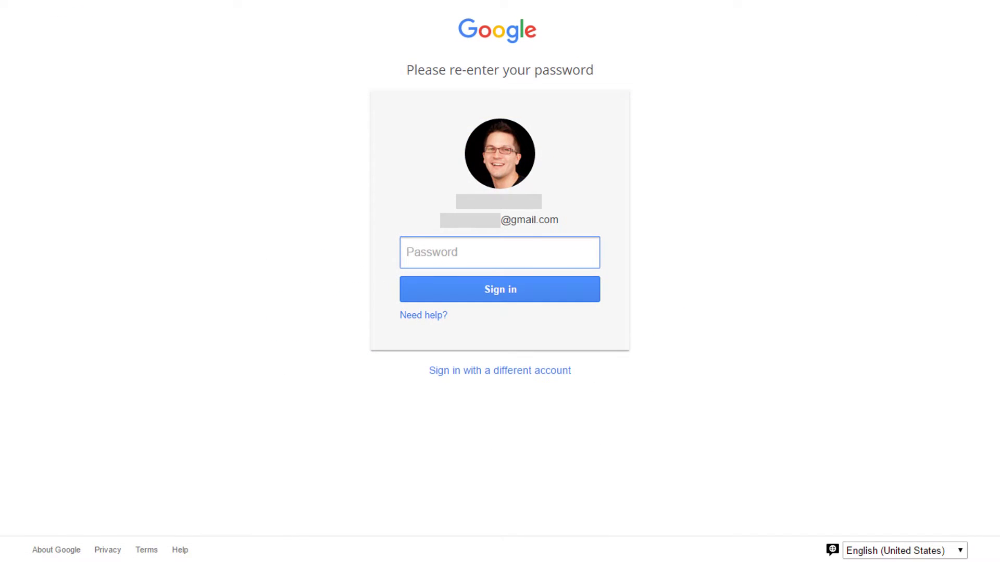
- Re-enter the Google password to authorize the Takeout archive download
{"action": "type", "text": "*************"}
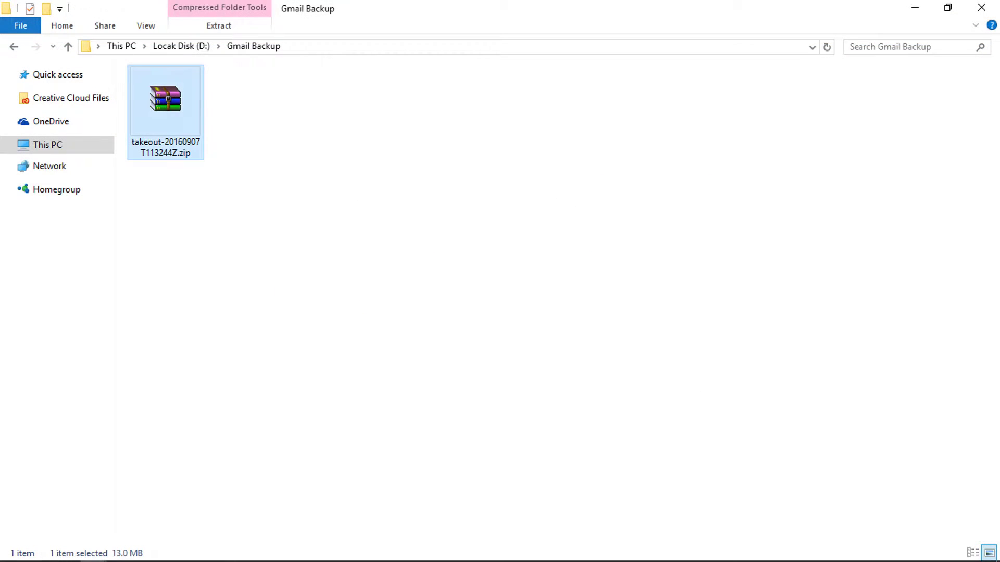
- Extract the takeout zip into takeout-20160907T113244Z and open its Takeout subfolder
{"action": "right_click", "coordinate": [165, 101]}
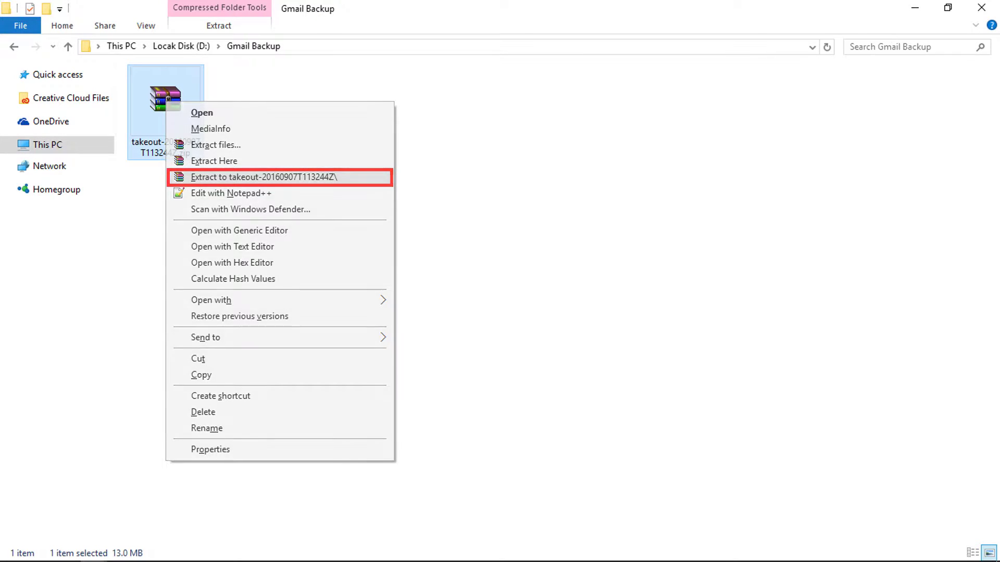
{"action": "left_click", "coordinate": [264, 177]}
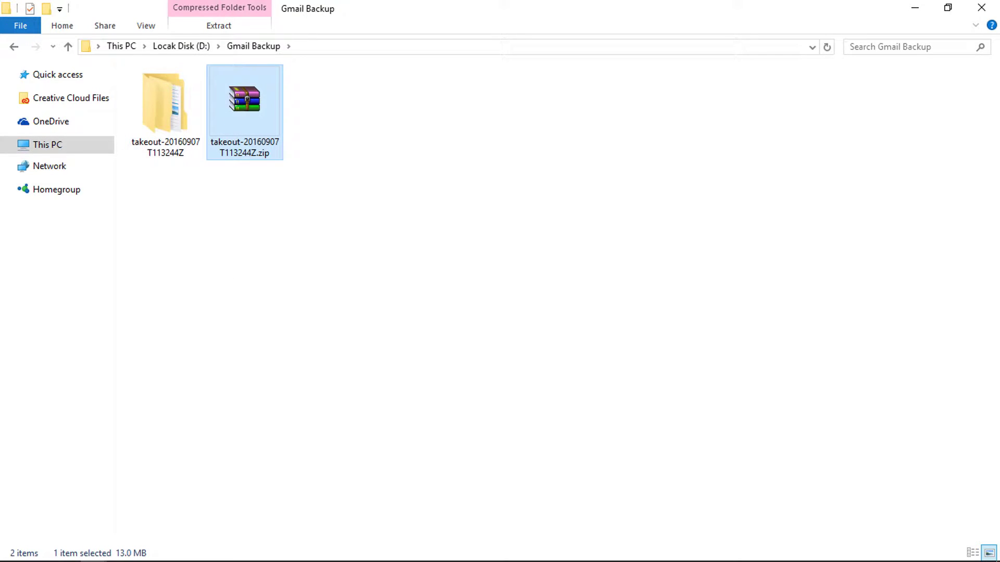
{"action": "key", "text": "Left"}
{"action": "key", "text": "Return"}
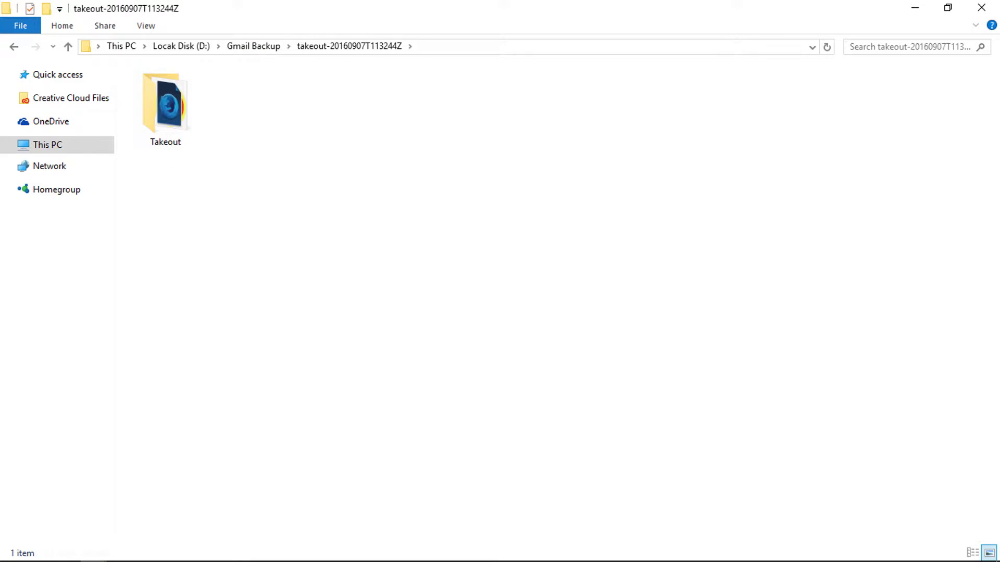
{"action": "key", "text": "Down"}
{"action": "key", "text": "Return"}
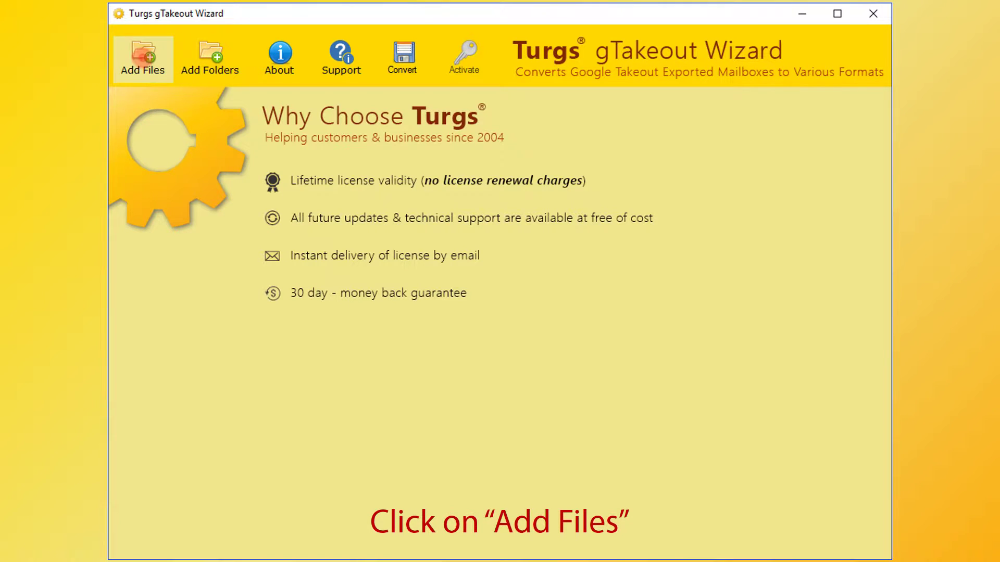
{"action": "left_click", "coordinate": [142, 57]}
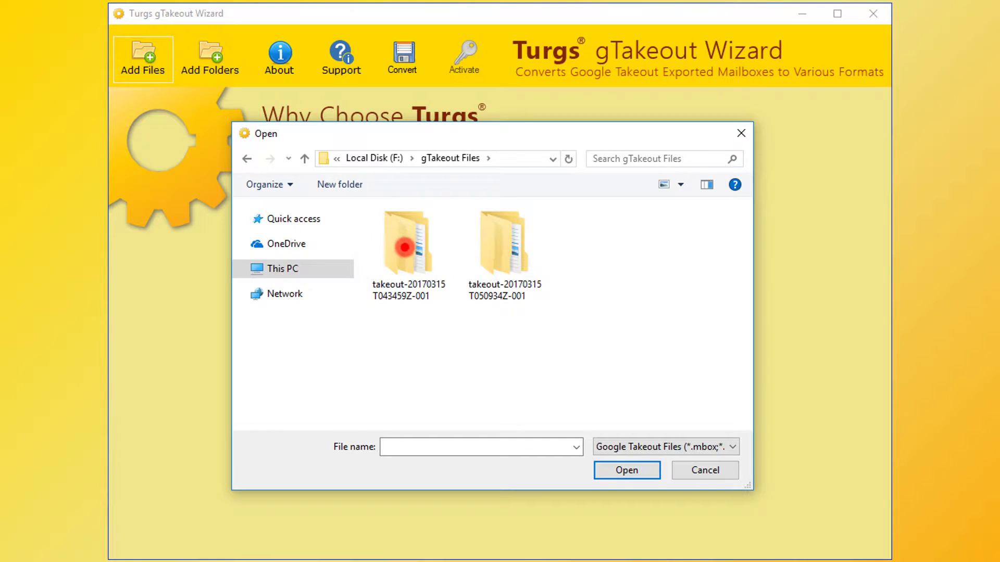
{"action": "double_click", "coordinate": [405, 249]}
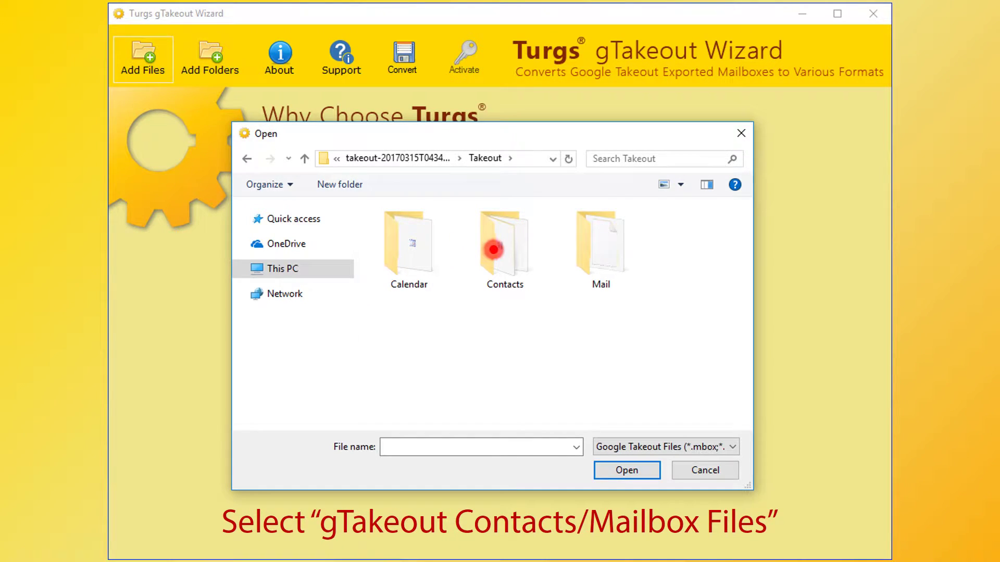
{"action": "left_click", "coordinate": [499, 249]}
{"action": "double_click", "coordinate": [500, 250]}
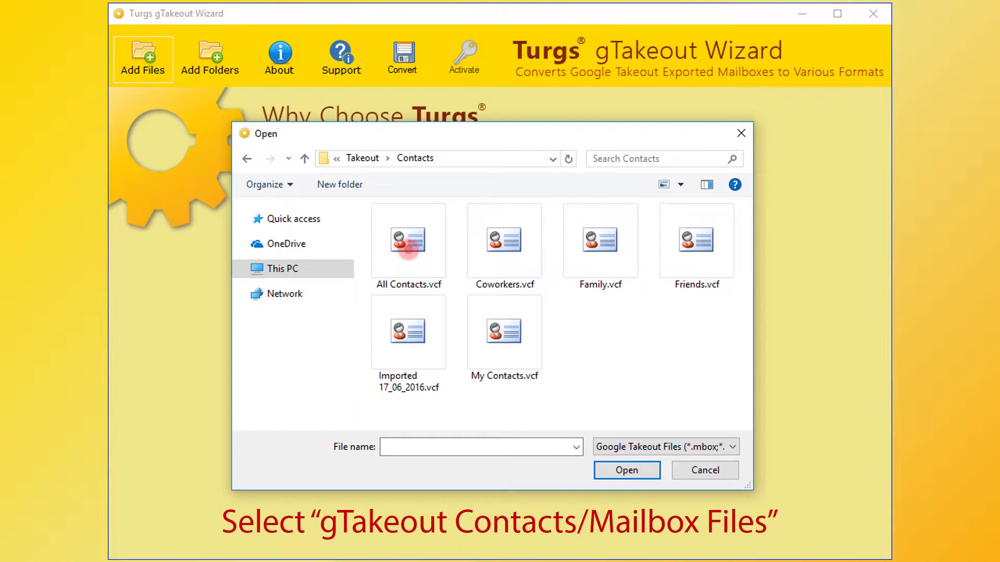
{"action": "left_click", "coordinate": [409, 249]}
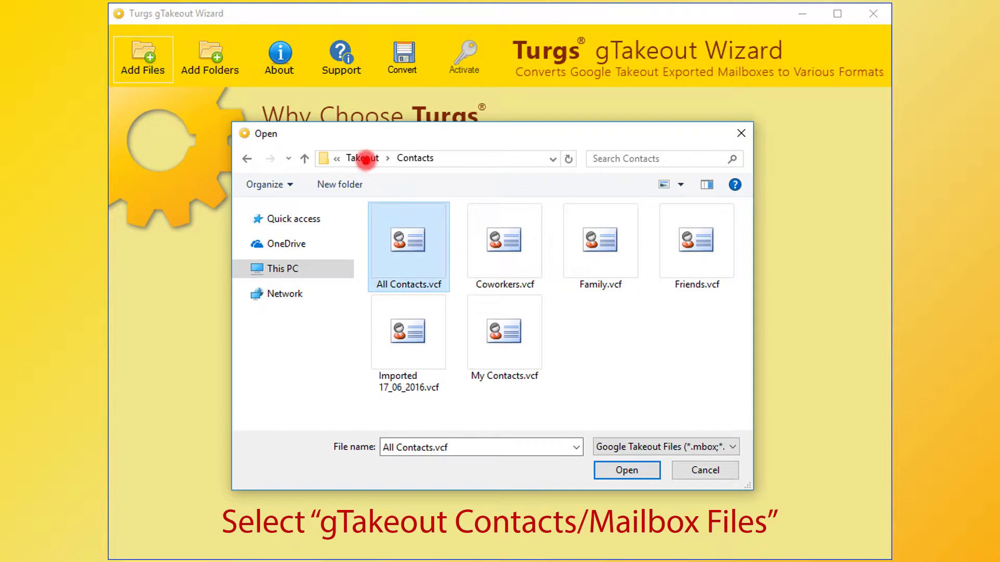
{"action": "left_click", "coordinate": [362, 158]}
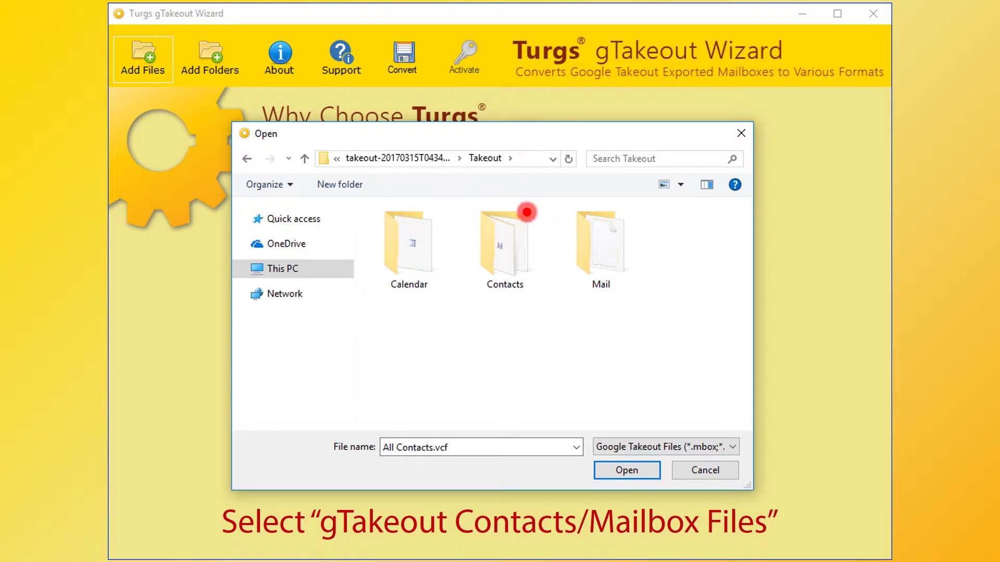
{"action": "left_click", "coordinate": [603, 237]}
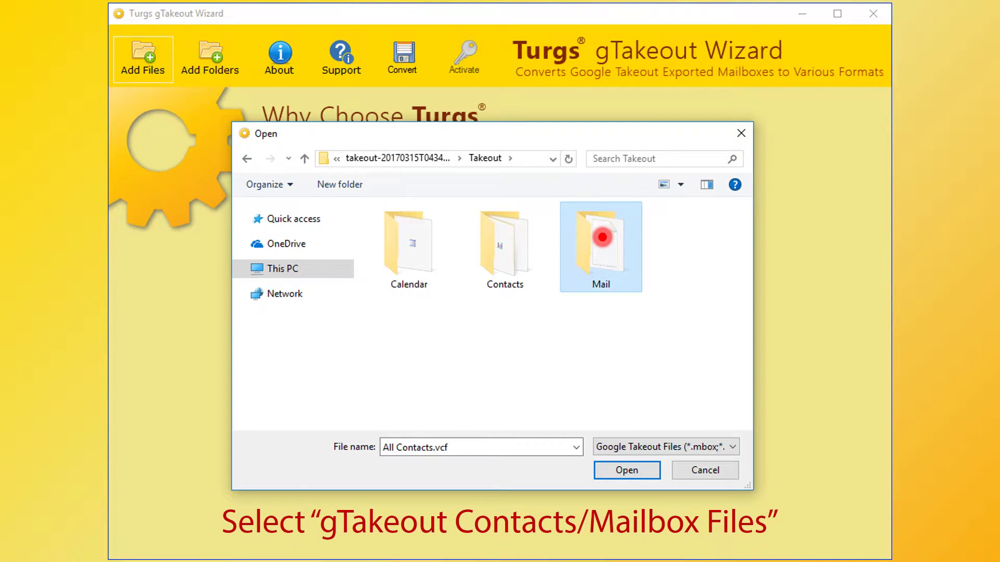
{"action": "double_click", "coordinate": [603, 238]}
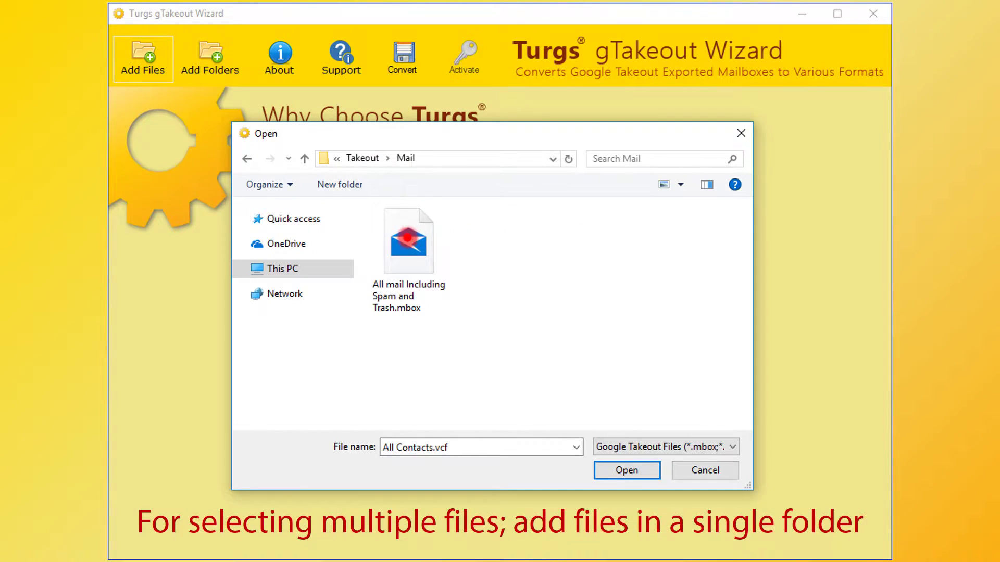
{"action": "left_click", "coordinate": [407, 238]}
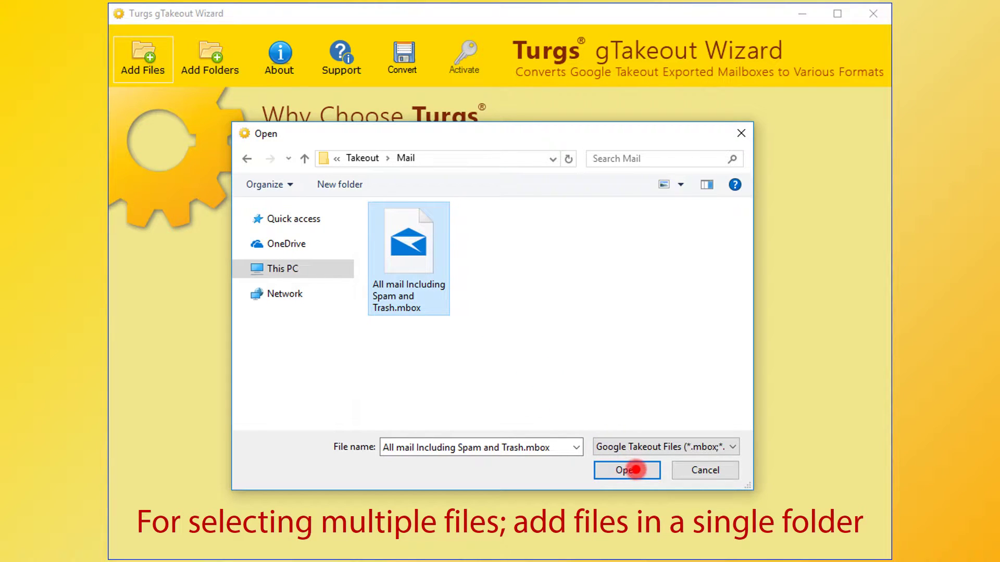
{"action": "left_click", "coordinate": [702, 469]}
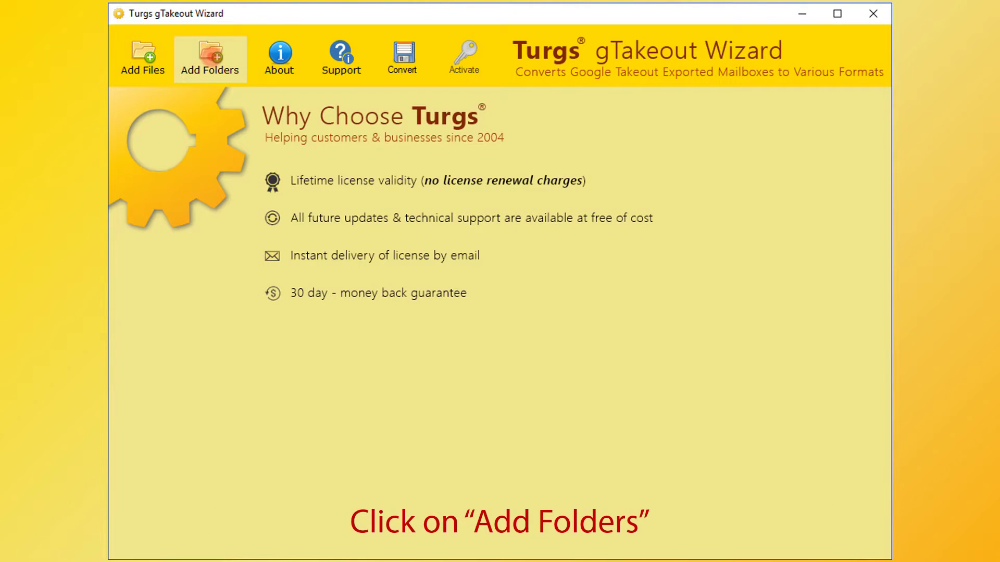
- Browse to the gTakeout Files folder on Local Disk (F:) as the MBOX source
{"action": "left_click", "coordinate": [211, 56]}
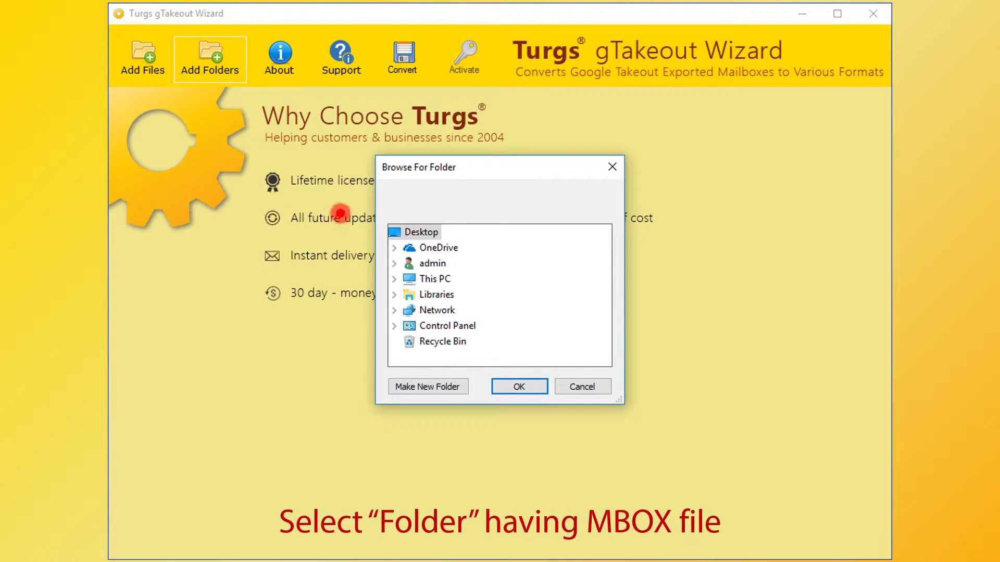
{"action": "left_click", "coordinate": [393, 278]}
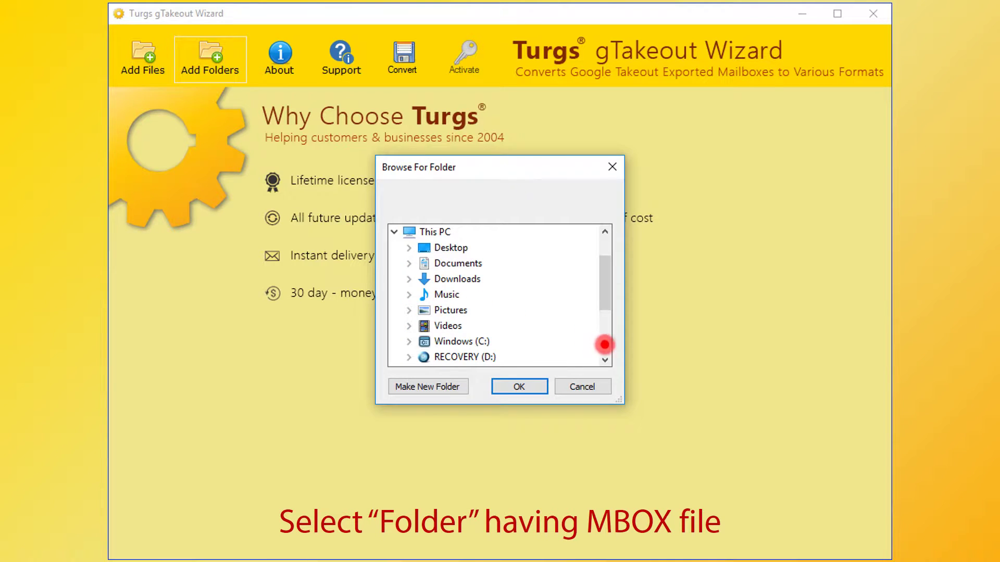
{"action": "left_click", "coordinate": [603, 342]}
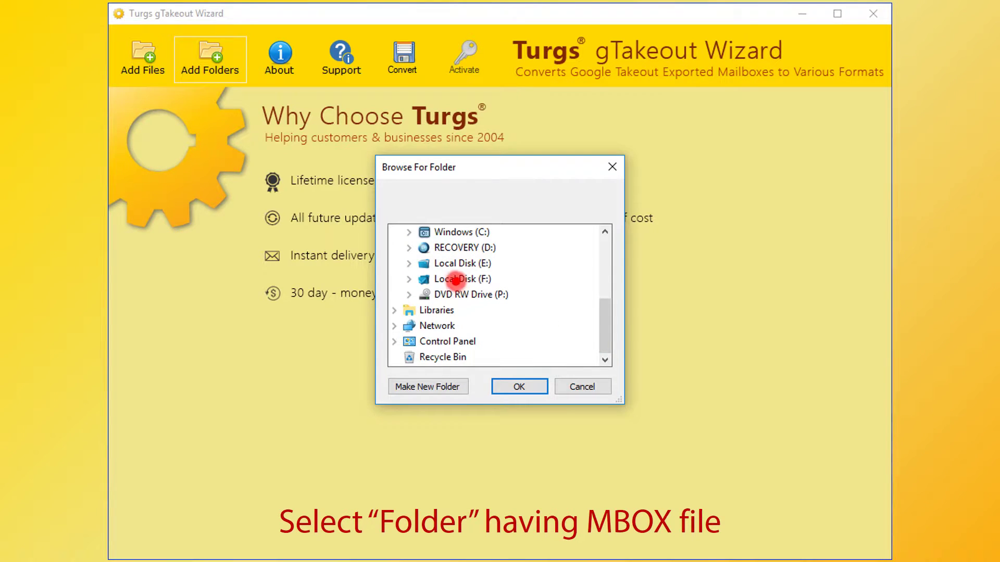
{"action": "double_click", "coordinate": [453, 279]}
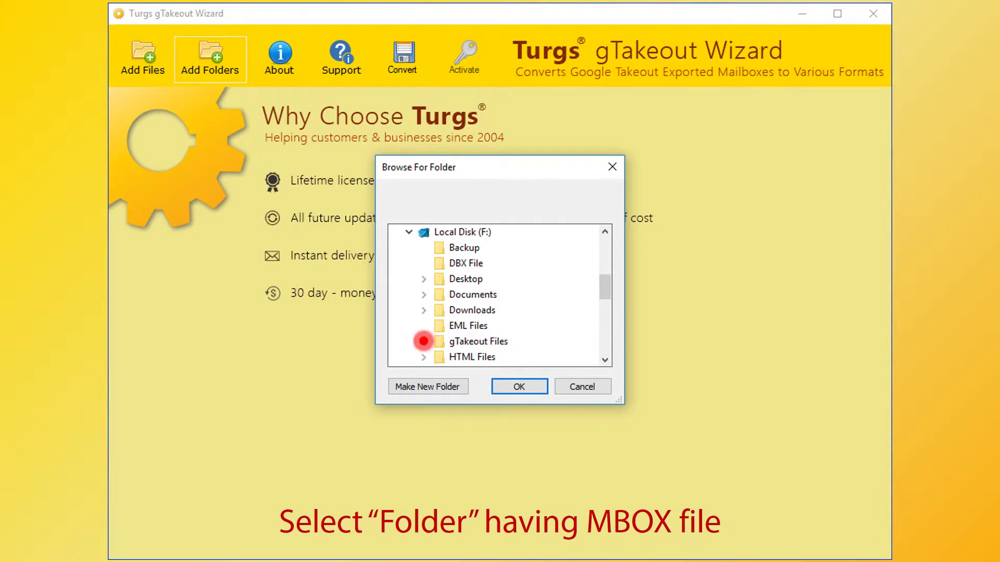
{"action": "left_click", "coordinate": [424, 342]}
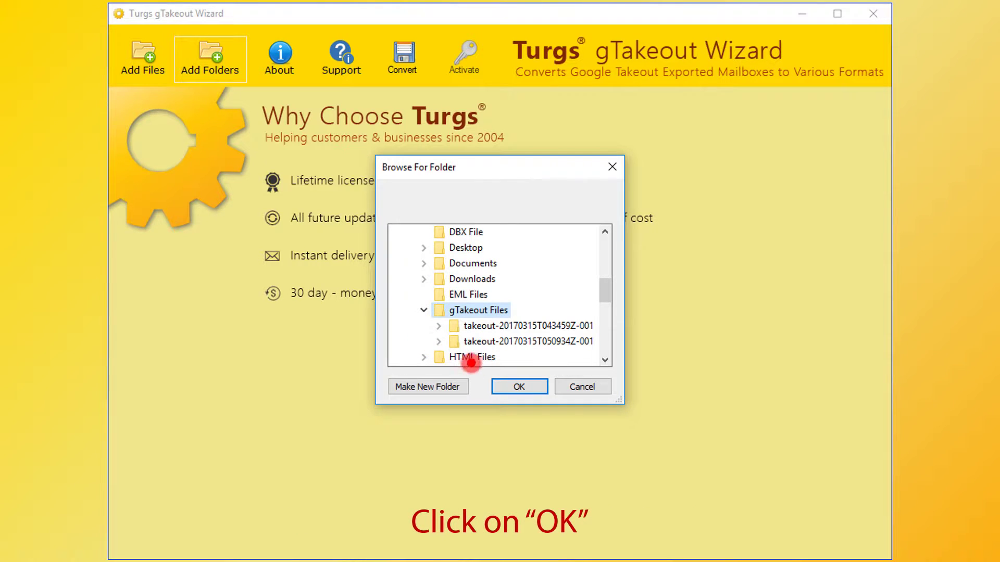
- Confirm gTakeout Files, preview the first takeout's contacts, and load the second's Inbox.mbox
{"action": "left_click", "coordinate": [519, 386]}
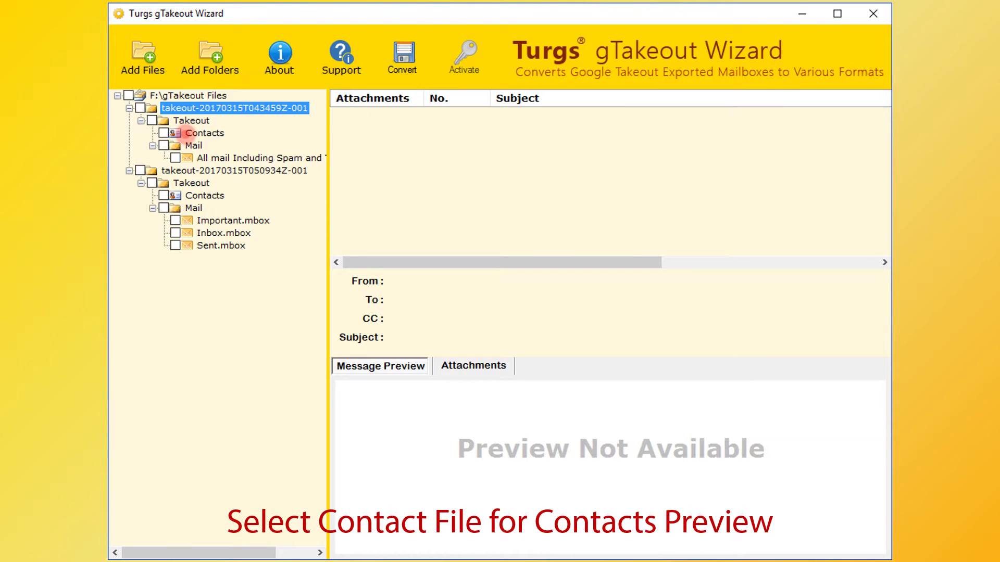
{"action": "left_click", "coordinate": [186, 133]}
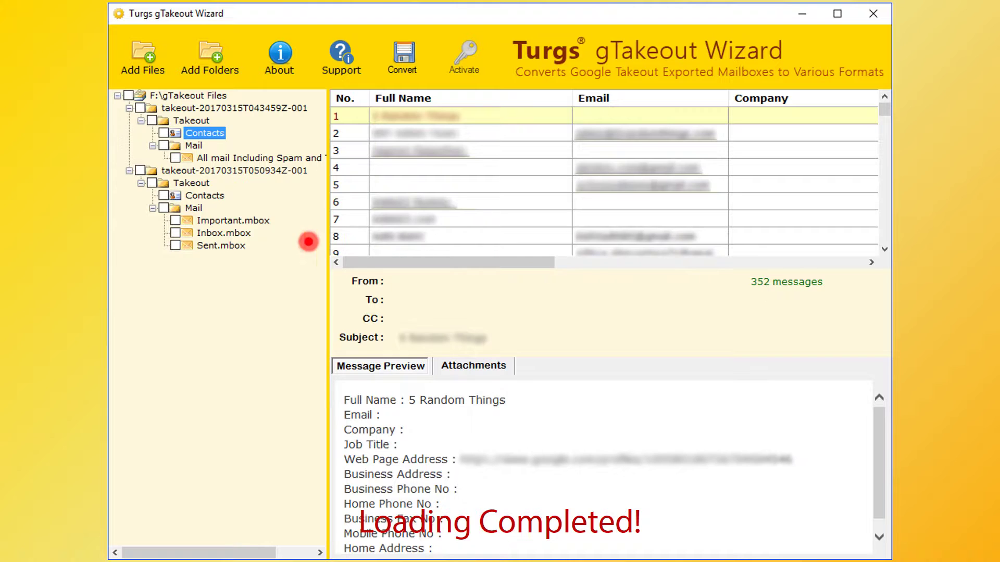
{"action": "left_click", "coordinate": [243, 233]}
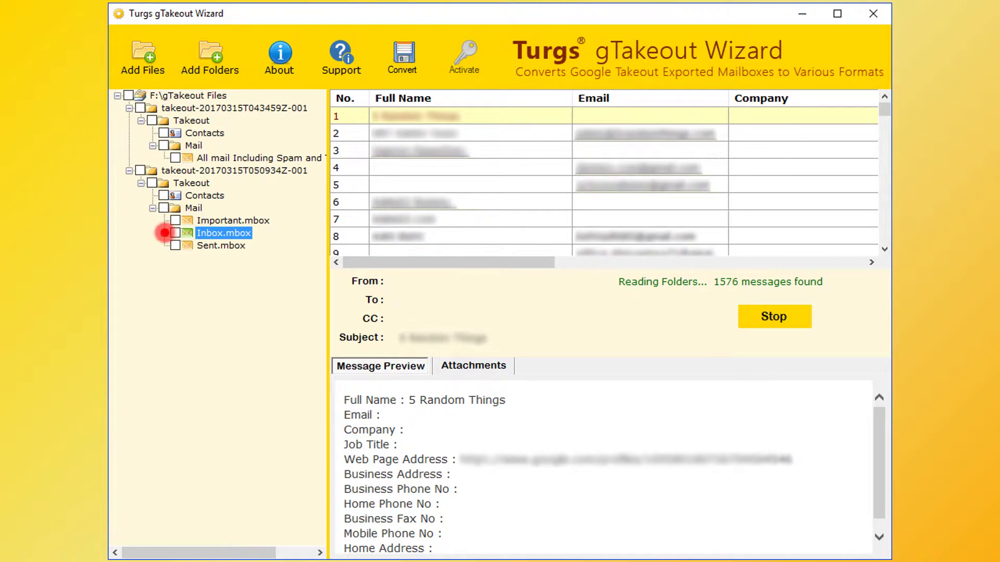
- Preview the Enterprise IT Virtual Event email in Inbox and verify it has no attachments
{"action": "left_click", "coordinate": [164, 233]}
{"action": "left_click", "coordinate": [221, 245]}
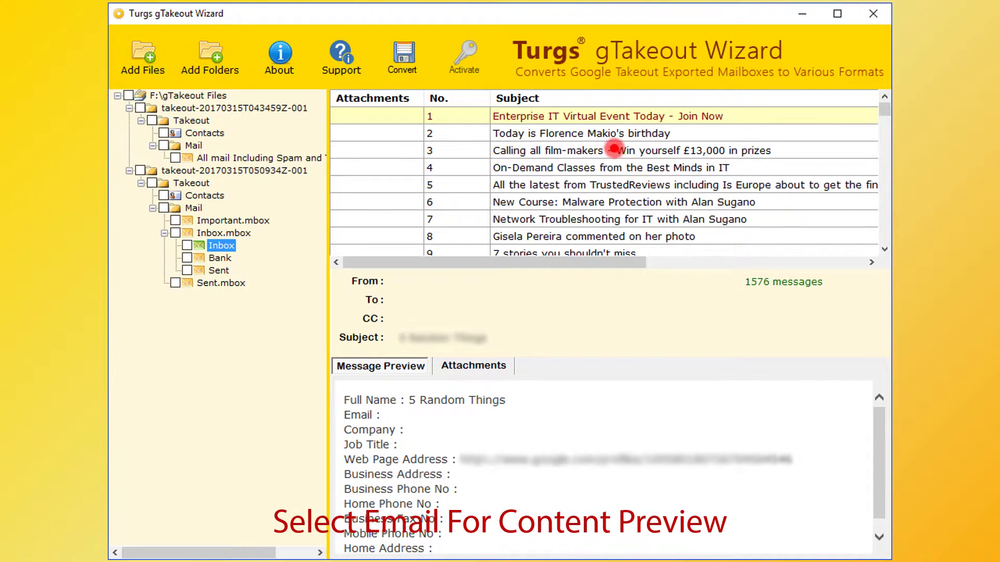
{"action": "left_click", "coordinate": [592, 116]}
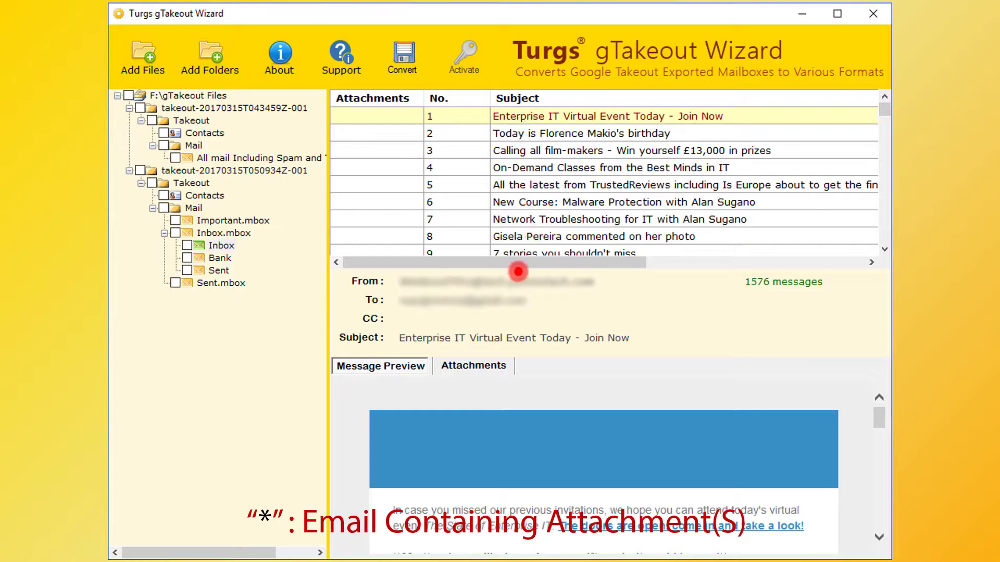
{"action": "left_click", "coordinate": [473, 365]}
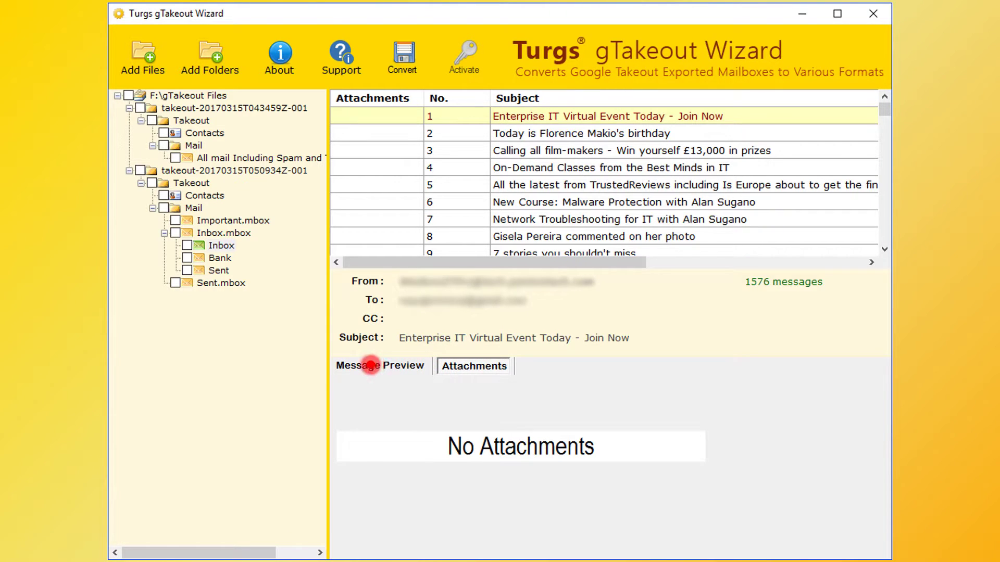
{"action": "left_click", "coordinate": [371, 366]}
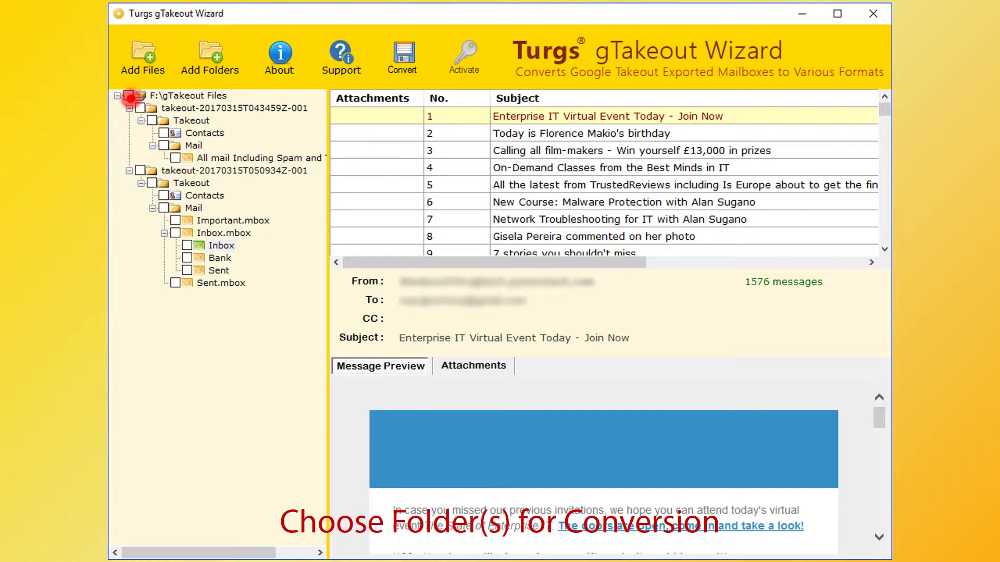
- Tick the root F:\gTakeout Files checkbox and bring up the PST Saving Options
{"action": "left_click", "coordinate": [128, 95]}
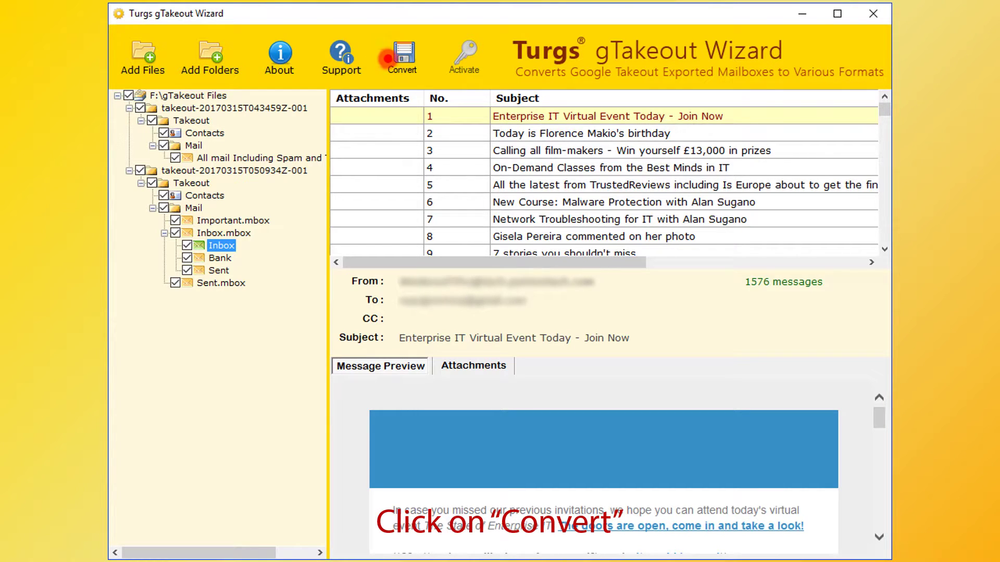
{"action": "left_click", "coordinate": [388, 59]}
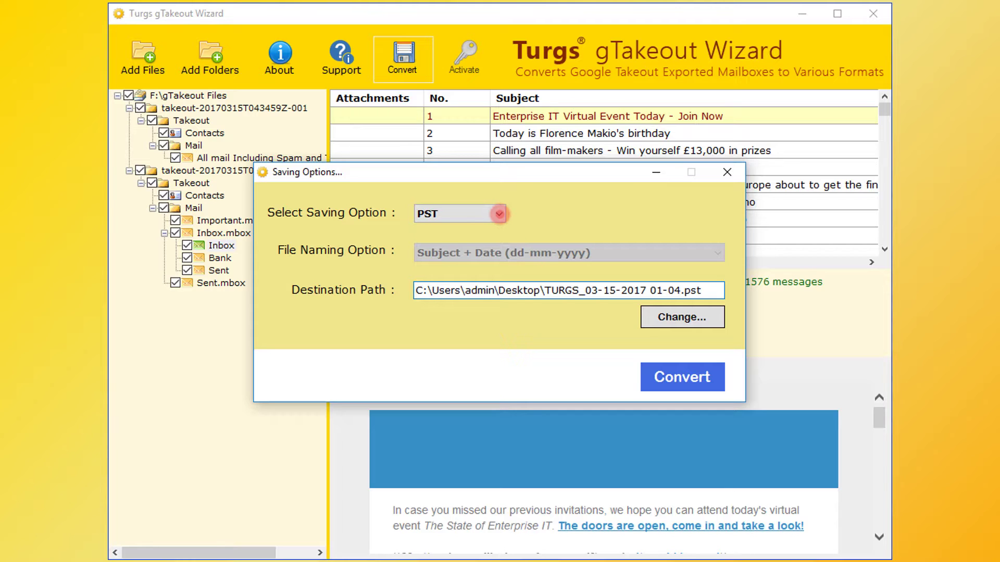
{"action": "left_click", "coordinate": [499, 214]}
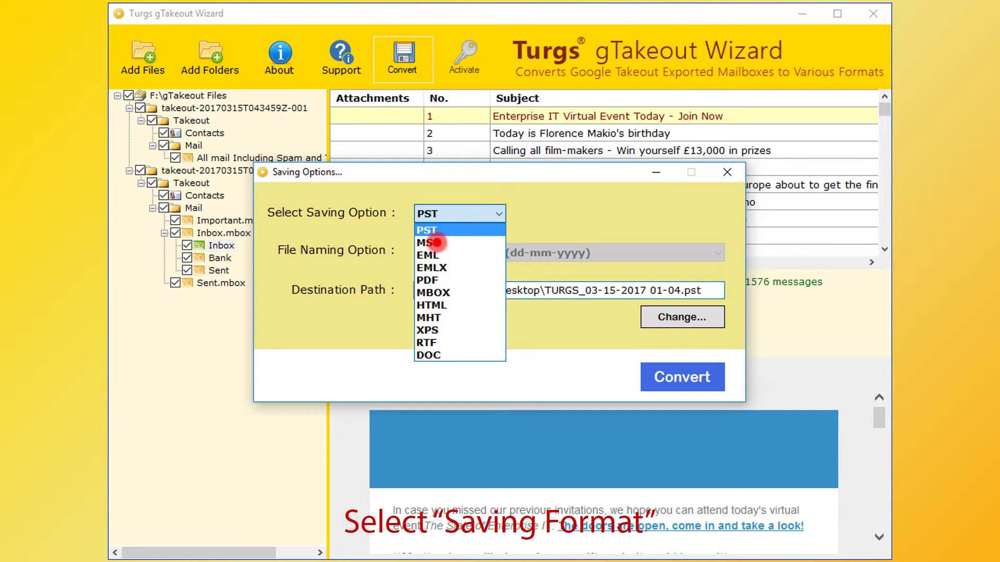
{"action": "left_click", "coordinate": [434, 243]}
{"action": "key", "text": "Down"}
{"action": "key", "text": "Down"}
{"action": "key", "text": "Down"}
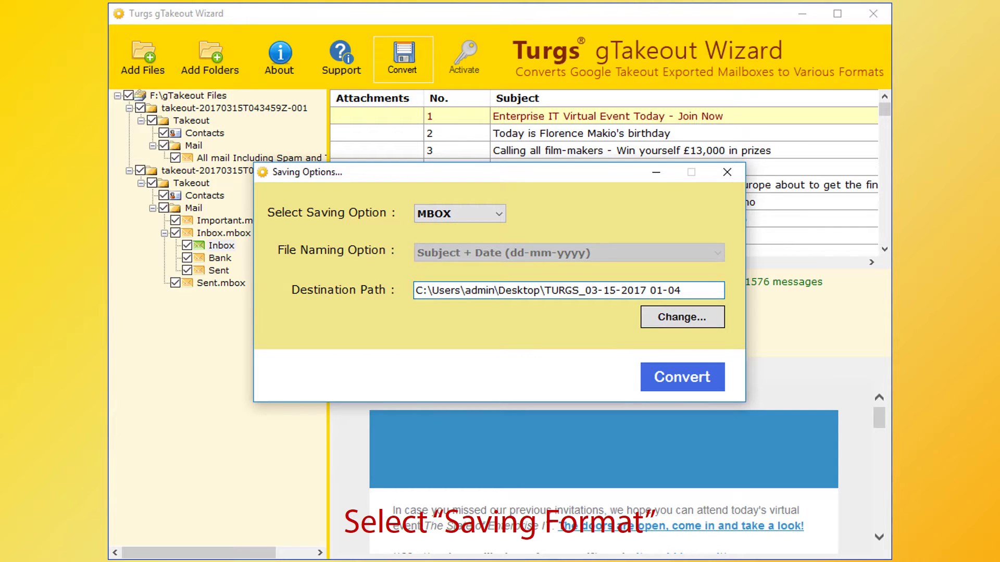
{"action": "key", "text": "Down"}
{"action": "key", "text": "Down"}
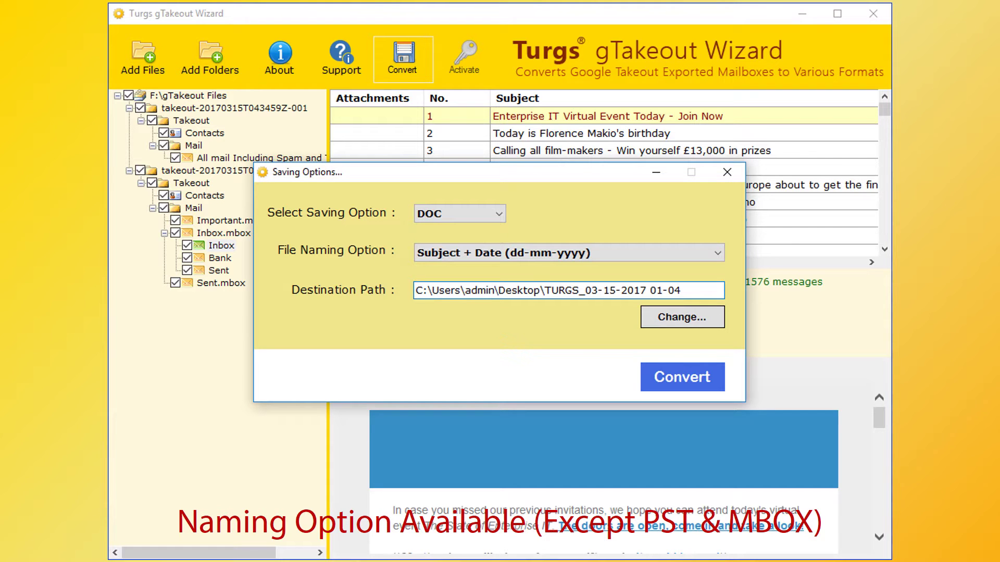
{"action": "left_click", "coordinate": [459, 213]}
{"action": "left_click", "coordinate": [435, 243]}
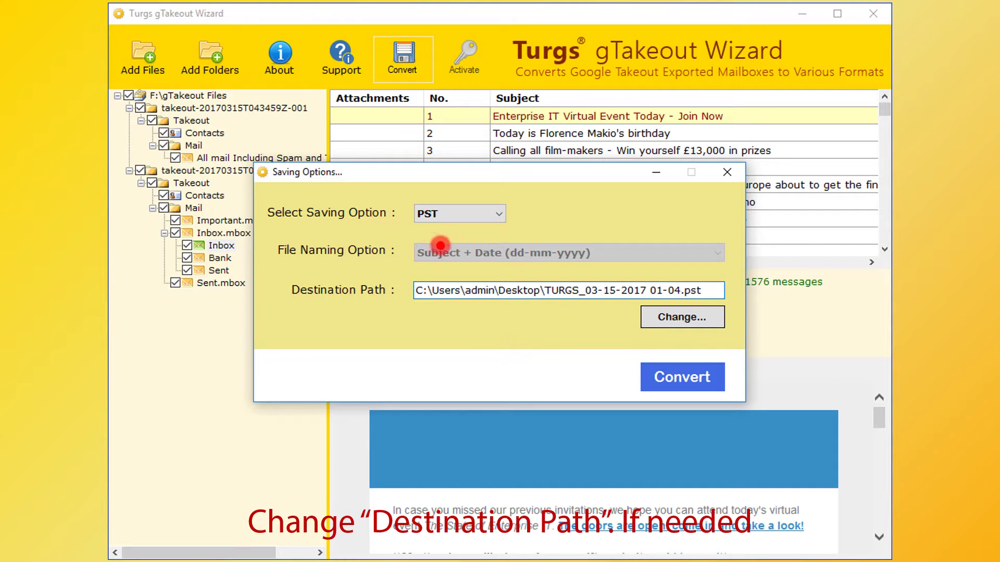
- Choose Local Disk (F:) > Output as the PST destination in Save As
{"action": "left_click", "coordinate": [652, 317]}
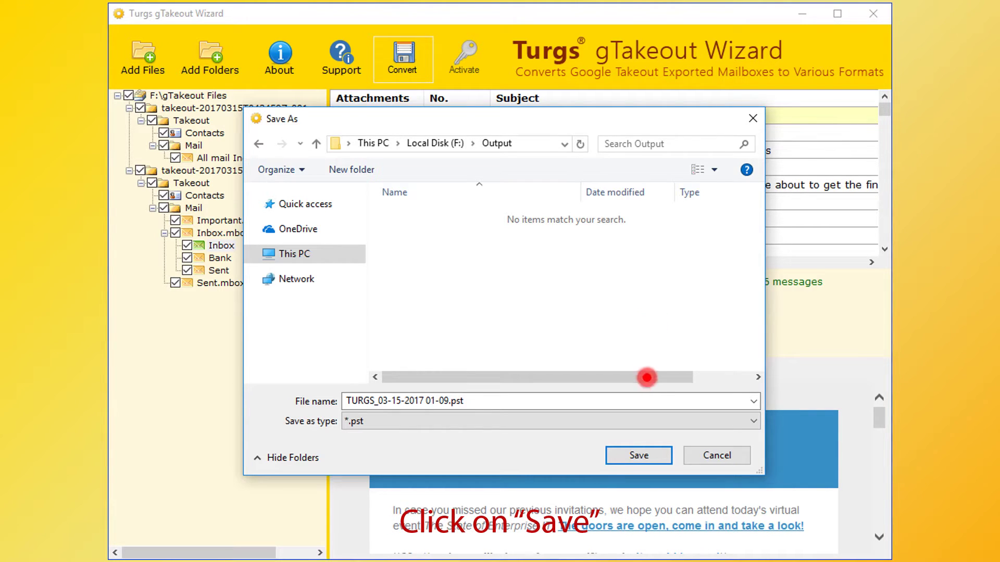
{"action": "left_click", "coordinate": [639, 454]}
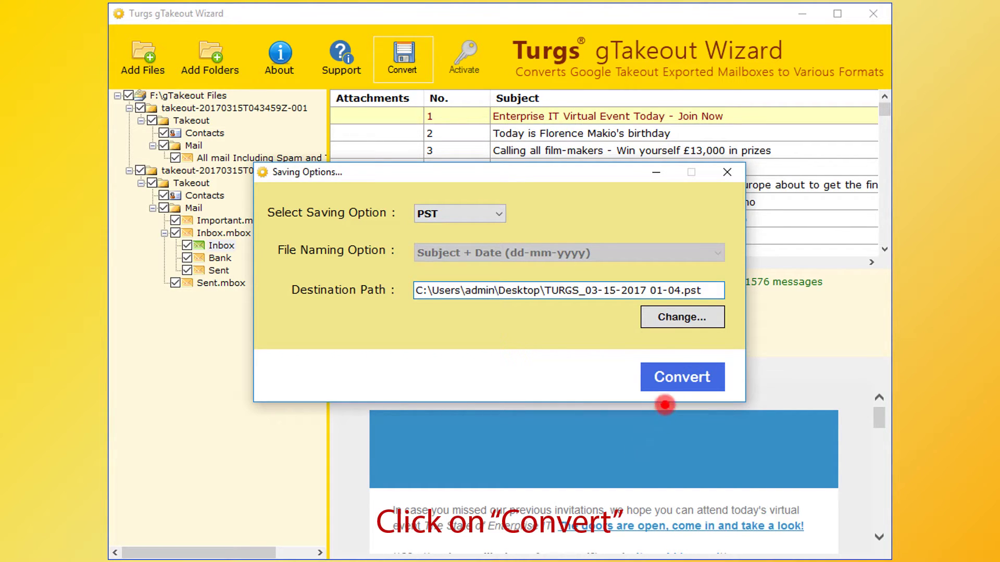
{"action": "left_click", "coordinate": [679, 377]}
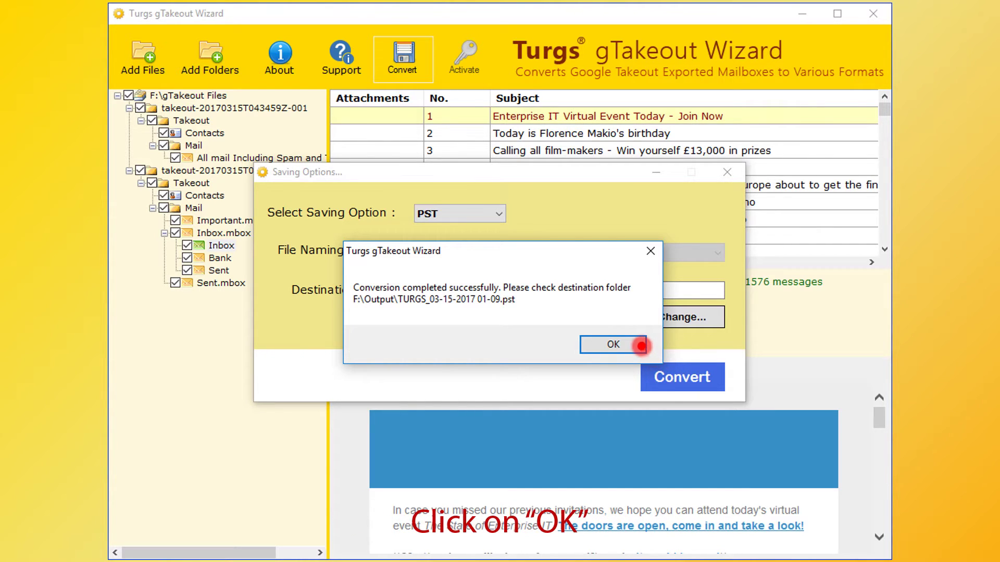
{"action": "left_click", "coordinate": [640, 345]}
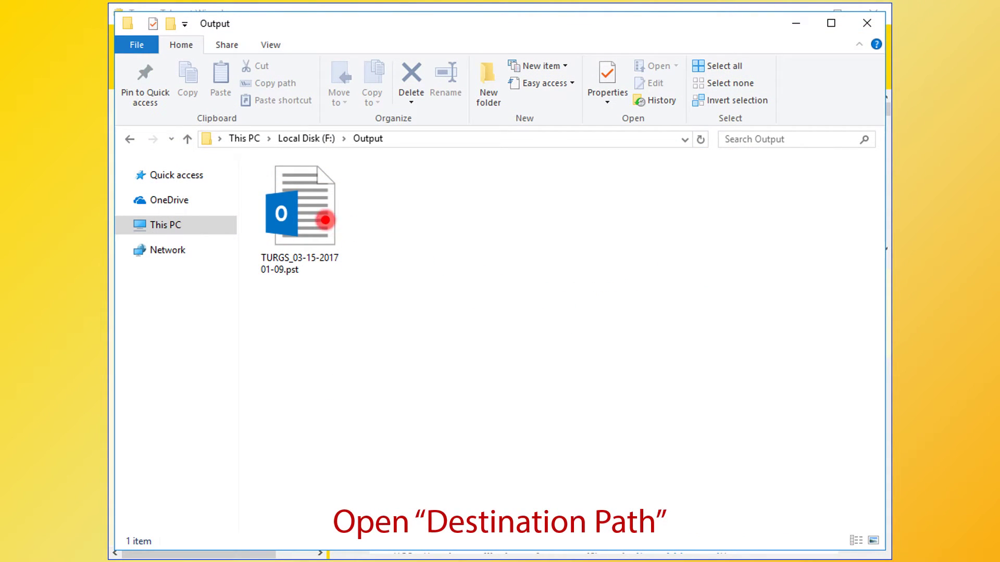
{"action": "left_click", "coordinate": [303, 210]}
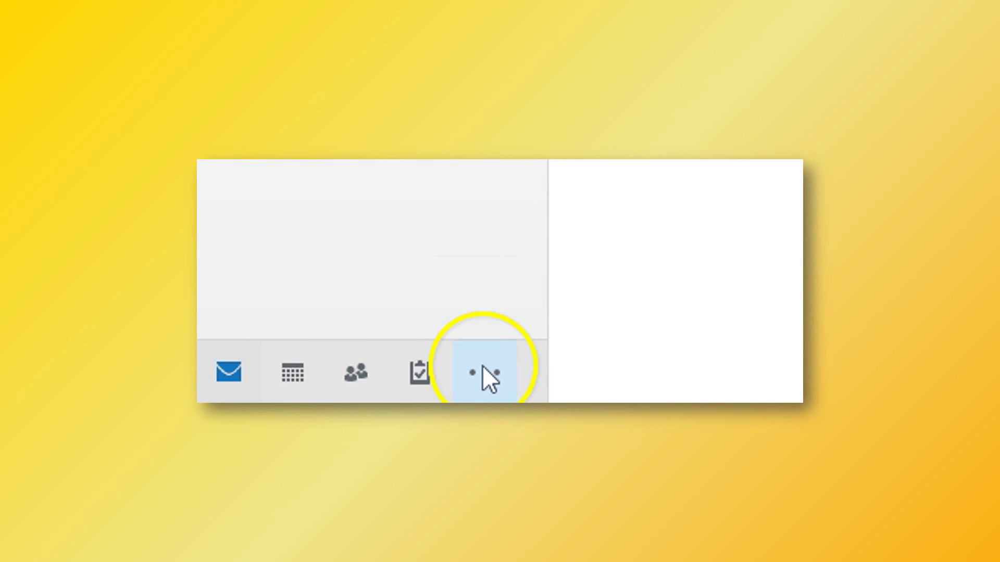
- Switch Outlook's navigation pane to the Folders list
{"action": "left_click", "coordinate": [482, 365]}
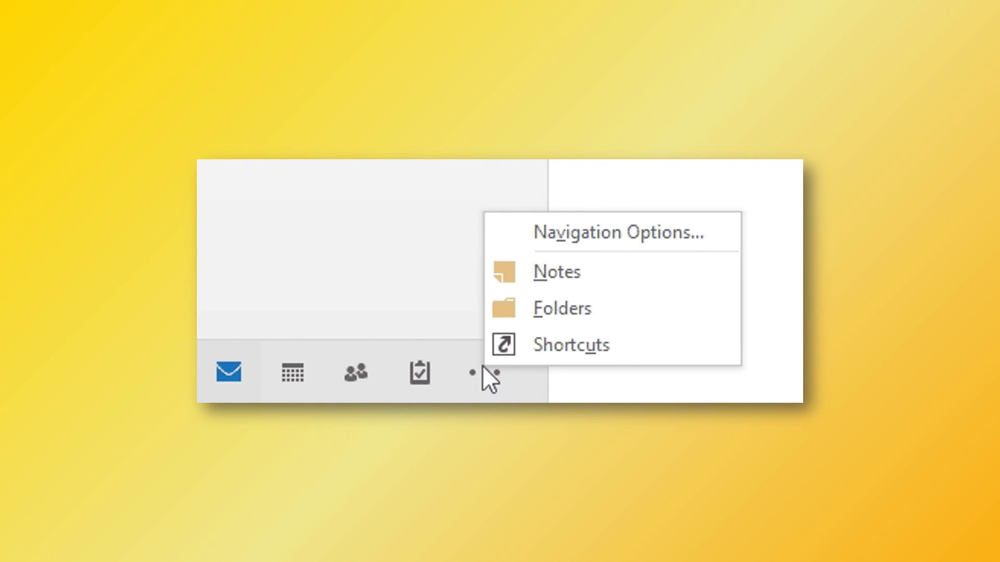
{"action": "left_click", "coordinate": [532, 317]}
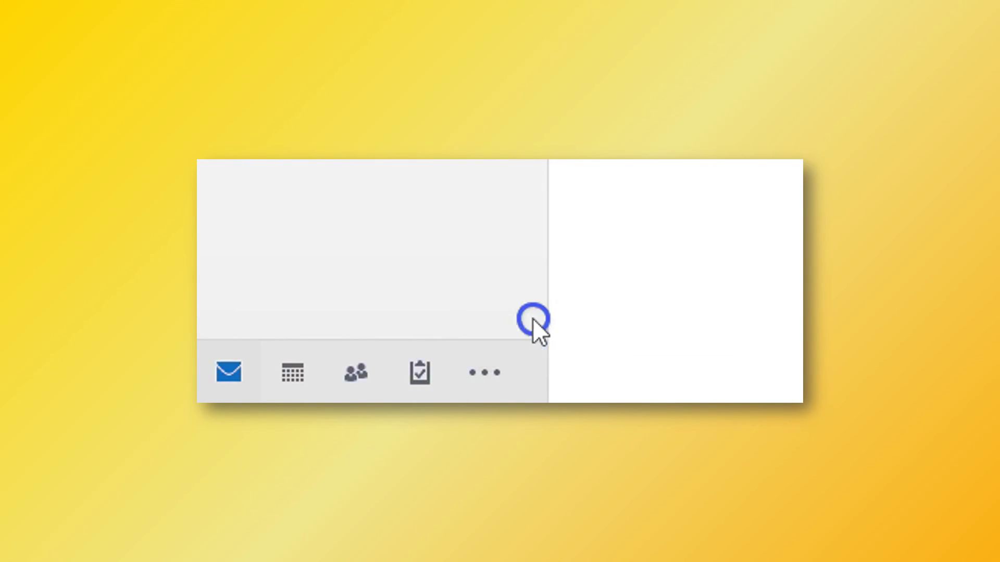